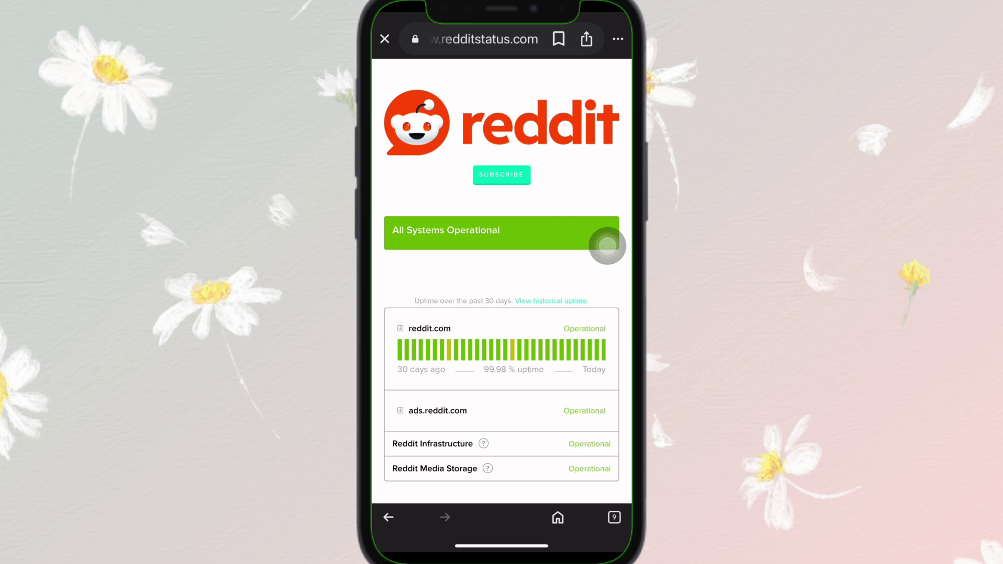
Leave the redditstatus.com page showing All Systems Operational and return to the home screen.
key("super")
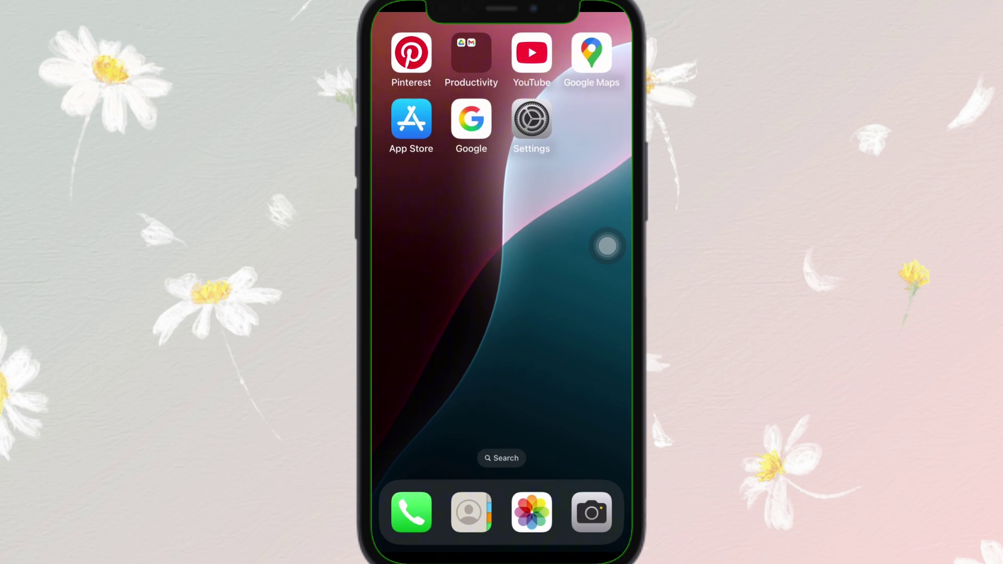
Force-quit Reddit from the app switcher, relaunch it to reload the feed, then return home.
left_click_drag(439, 314, 565, 313)
left_click(531, 187)
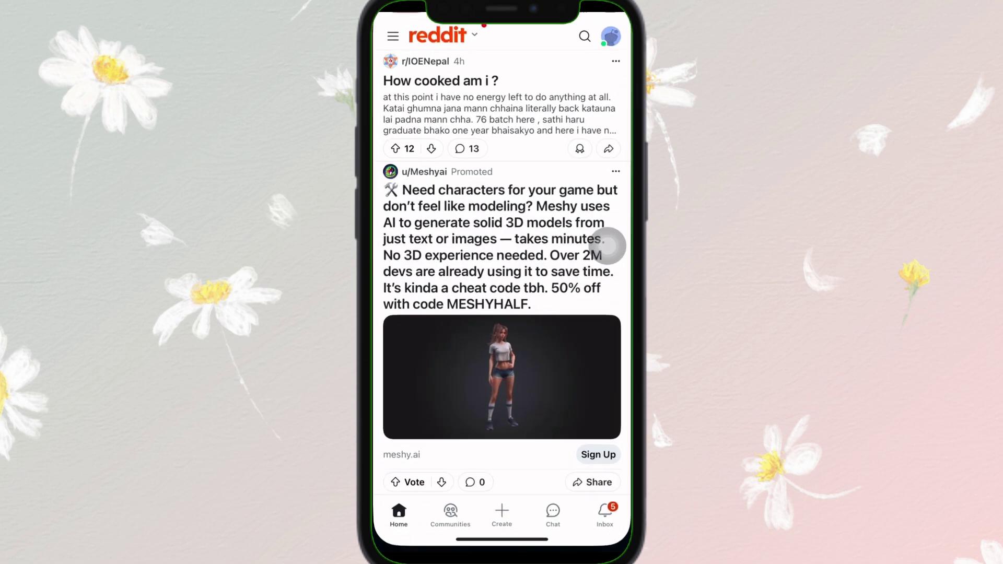
left_click_drag(501, 548, 502, 313)
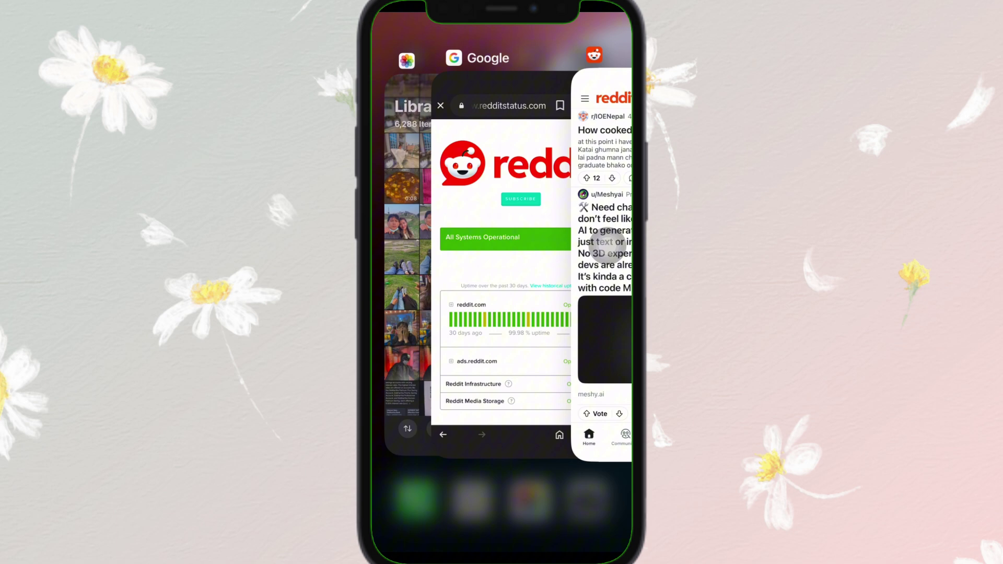
left_click(503, 502)
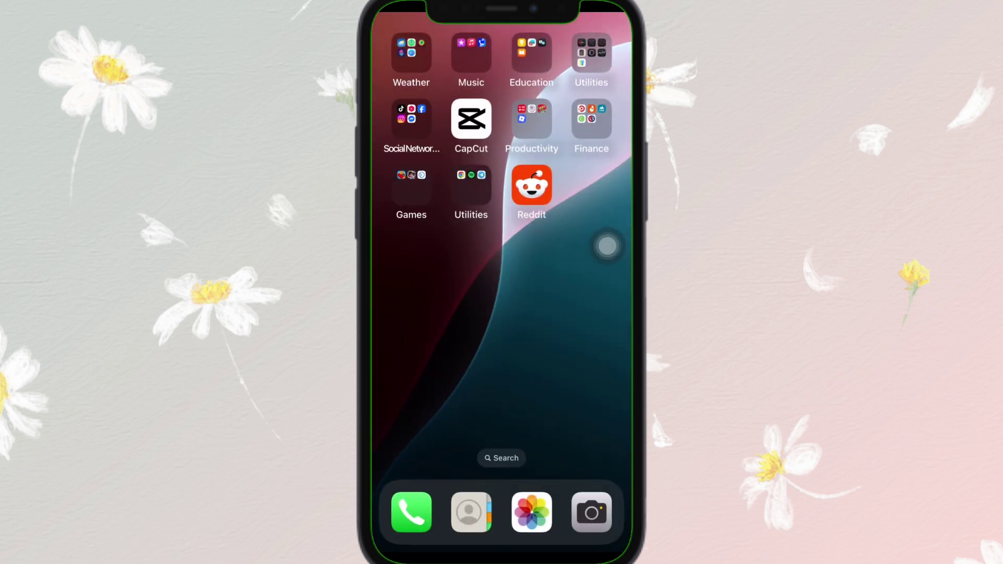
left_click(531, 186)
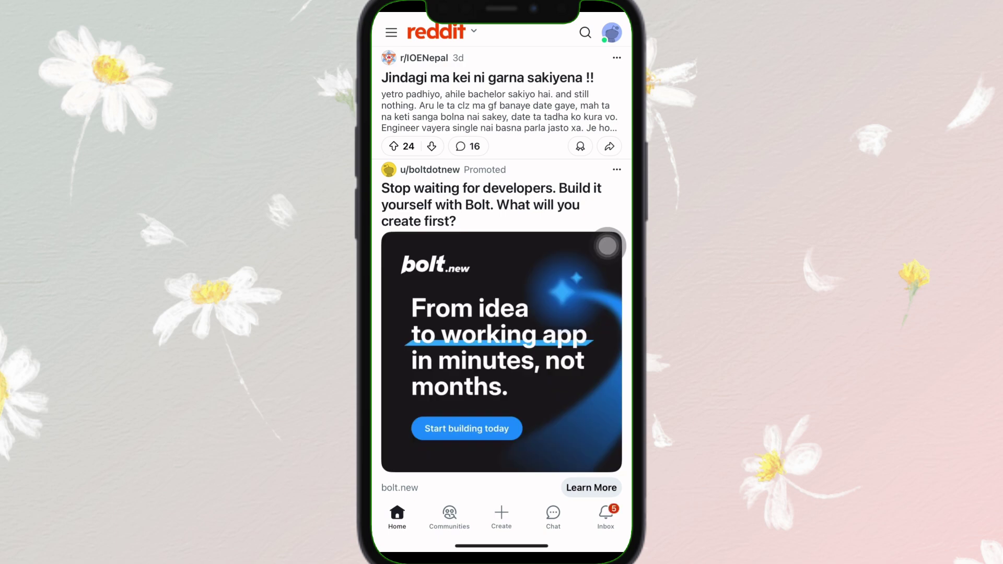
left_click_drag(502, 546, 502, 314)
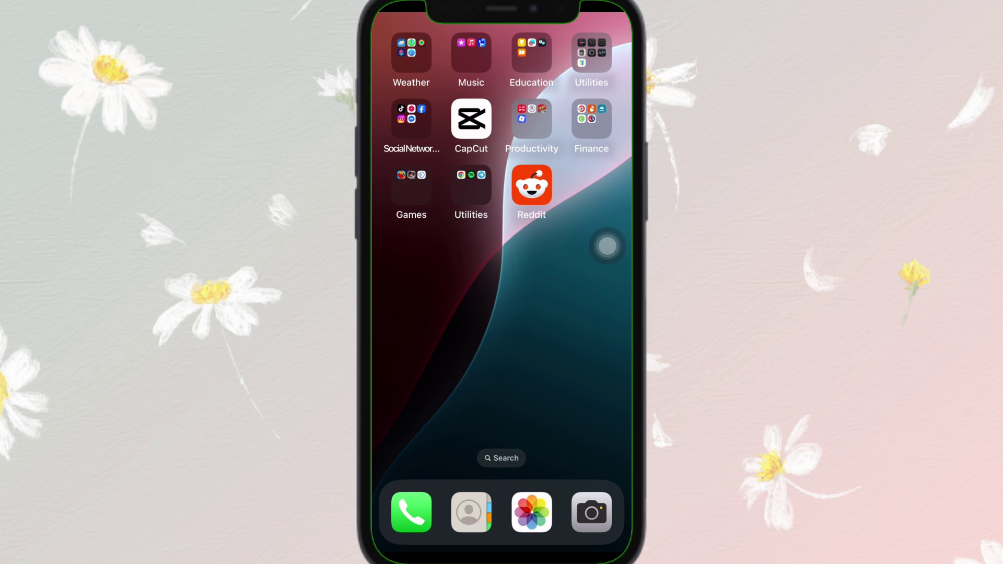
Launch the App Store from the next home page and bring up its search screen for Reddit.
left_click_drag(564, 236, 439, 235)
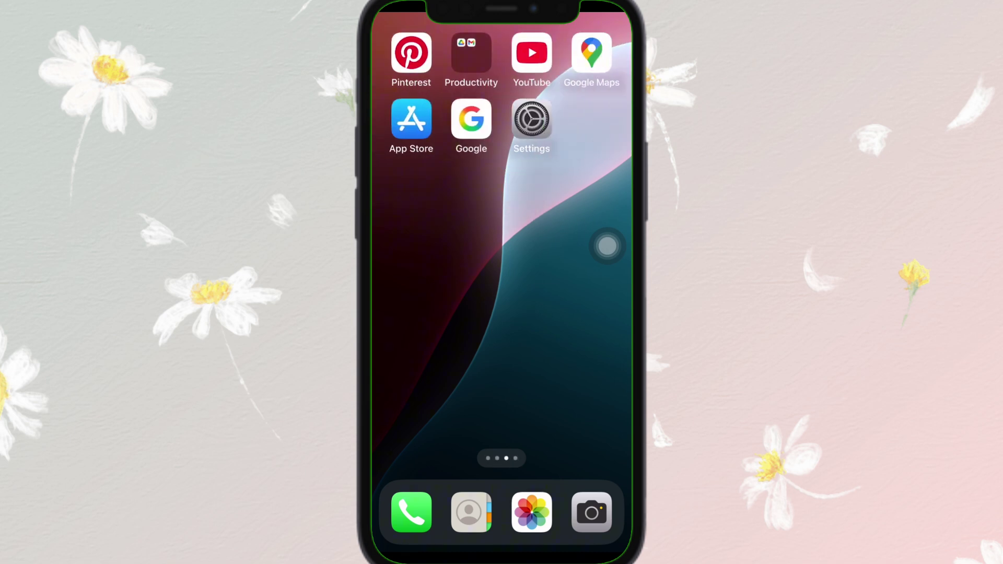
left_click(412, 118)
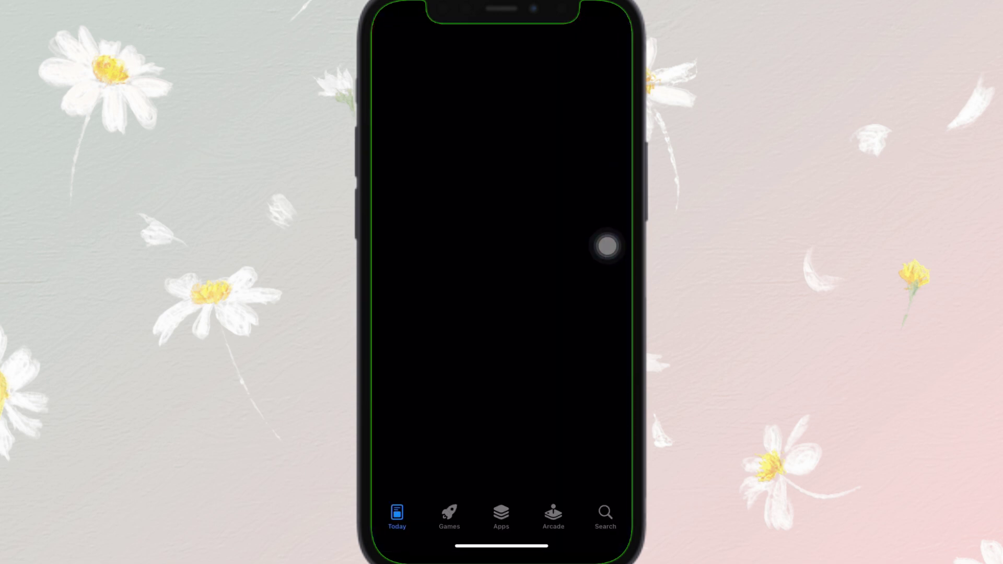
left_click(486, 77)
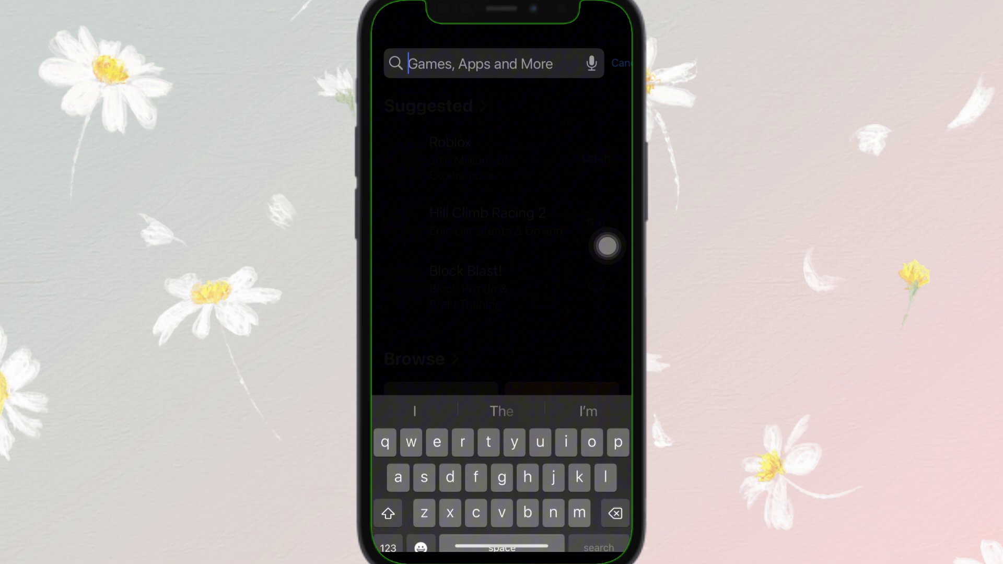